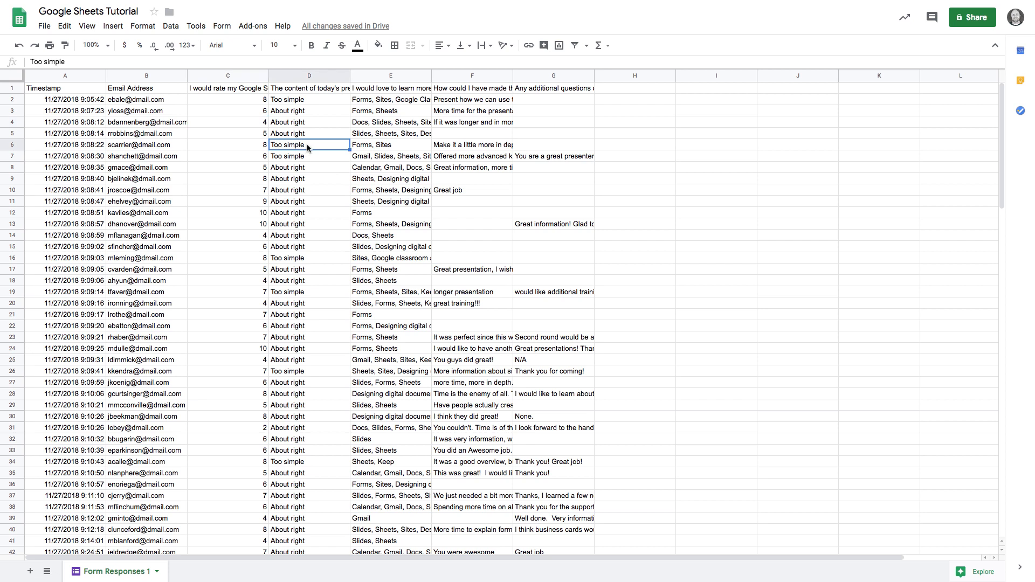
Select individual cells one at a time across the form responses, including E3, G3, B5, B12 and D4
{"action": "left_click", "coordinate": [403, 110]}
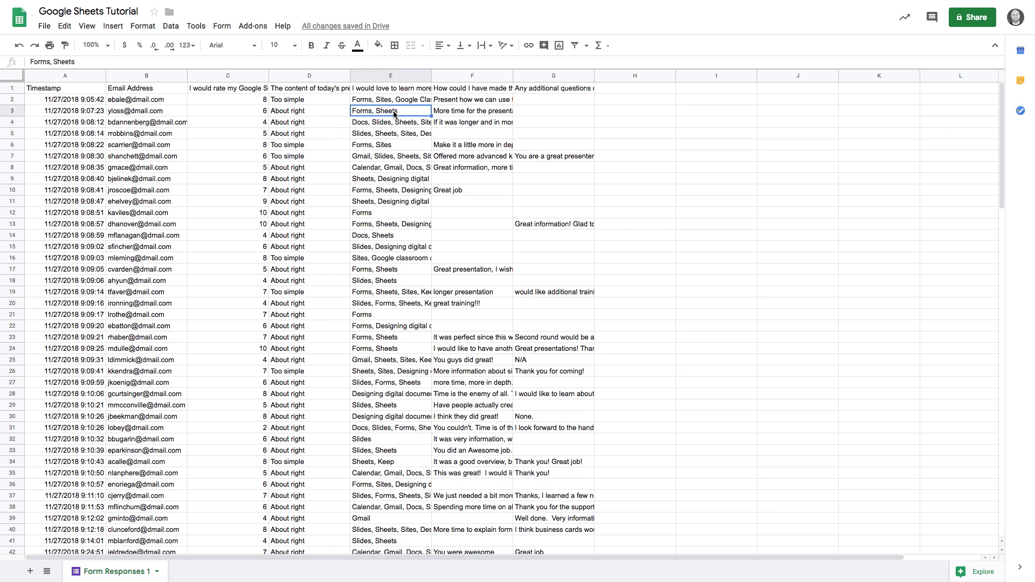
{"action": "left_click", "coordinate": [567, 112]}
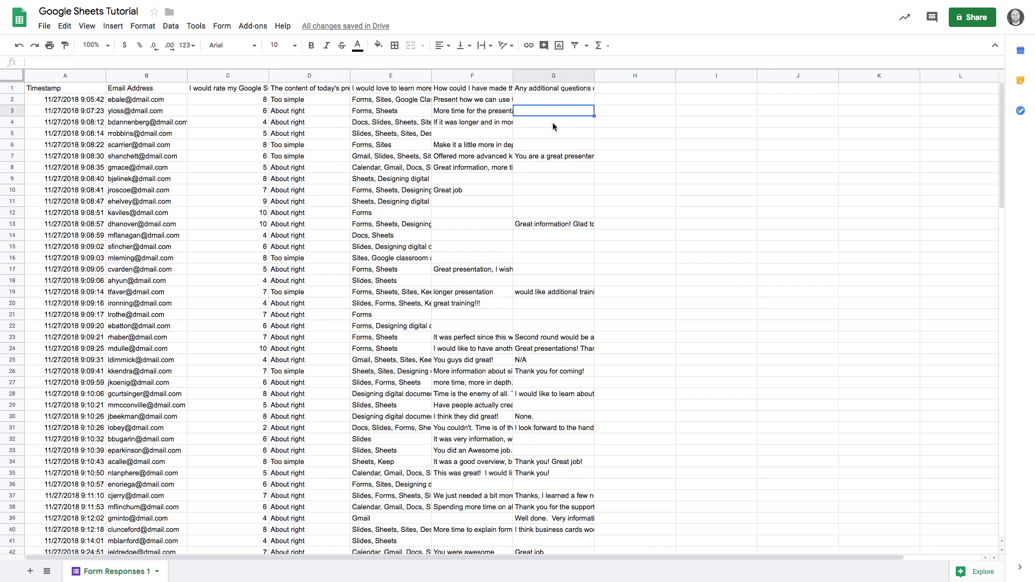
{"action": "left_click", "coordinate": [387, 110]}
{"action": "left_click", "coordinate": [388, 147]}
{"action": "left_click", "coordinate": [156, 135]}
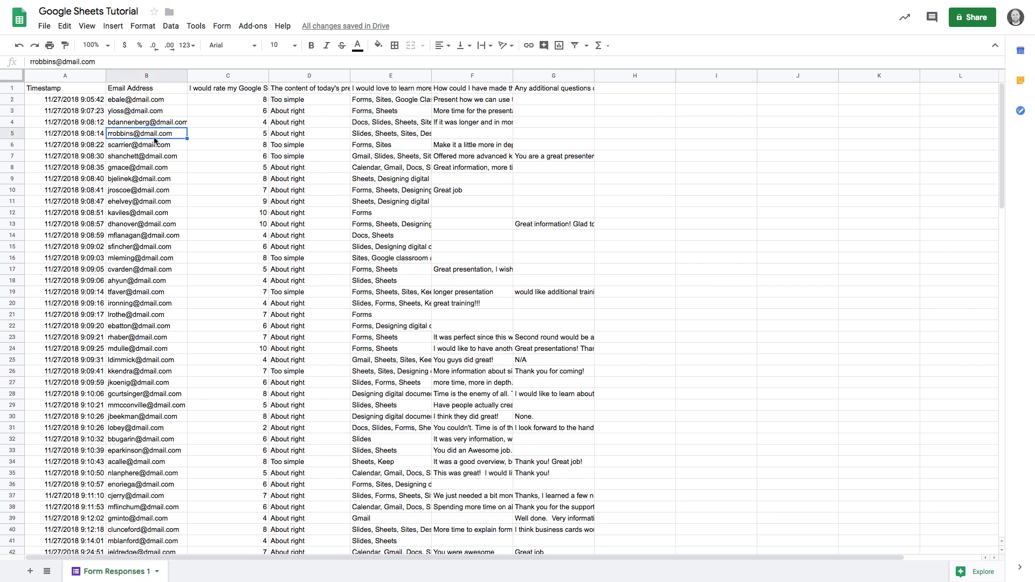
{"action": "left_click", "coordinate": [141, 214]}
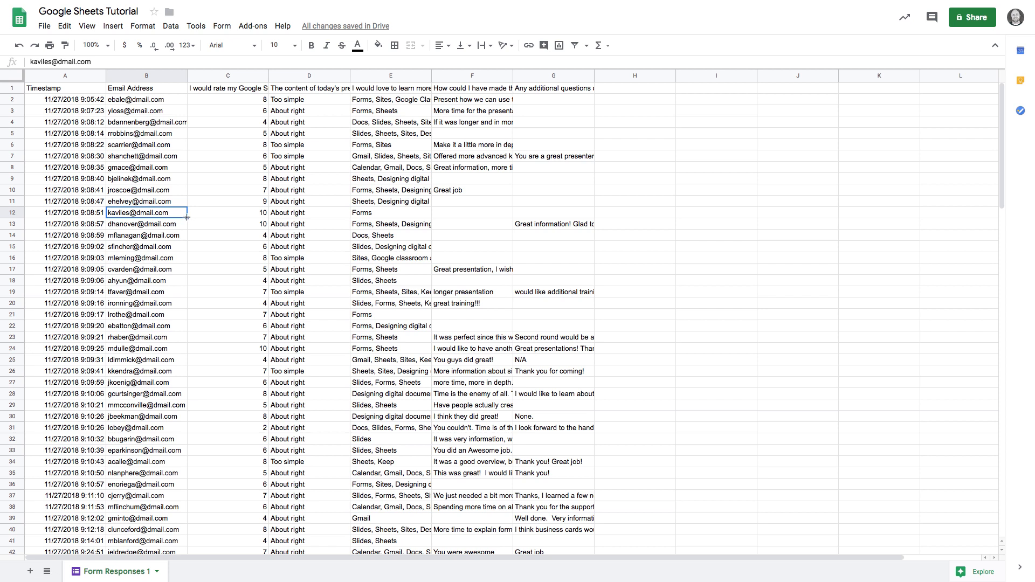
{"action": "left_click", "coordinate": [150, 171]}
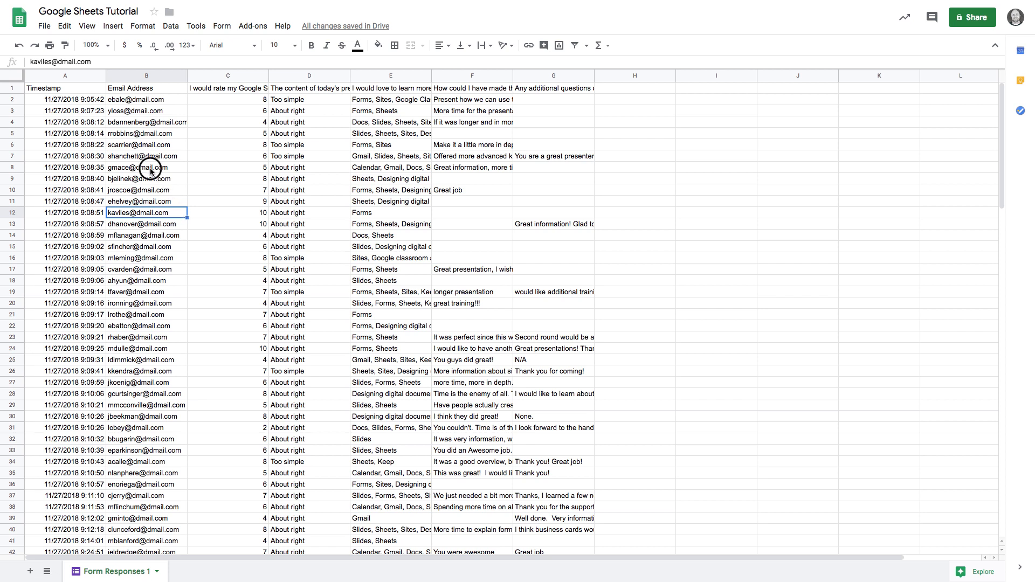
{"action": "left_click", "coordinate": [252, 146]}
{"action": "left_click", "coordinate": [303, 111]}
{"action": "left_click", "coordinate": [300, 122]}
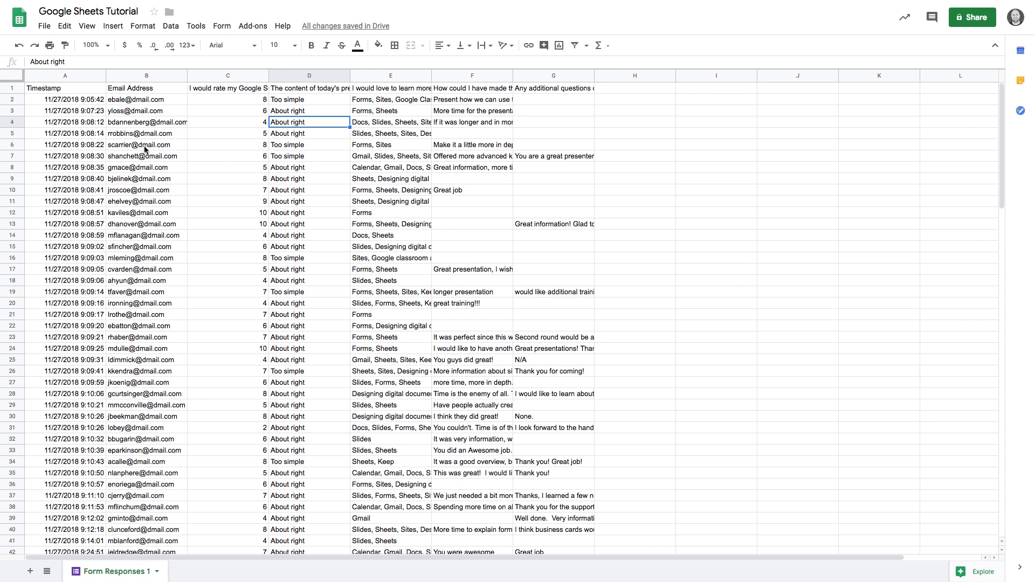
Select entire rows one at a time, including header row 1, row 3 and row 5
{"action": "left_click", "coordinate": [12, 89]}
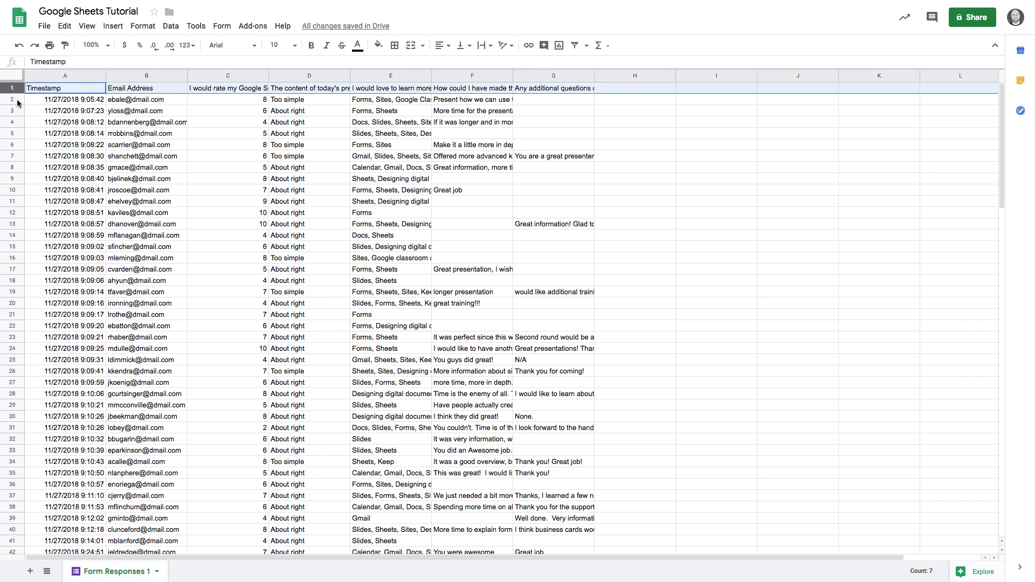
{"action": "left_click", "coordinate": [16, 105]}
{"action": "left_click", "coordinate": [16, 112]}
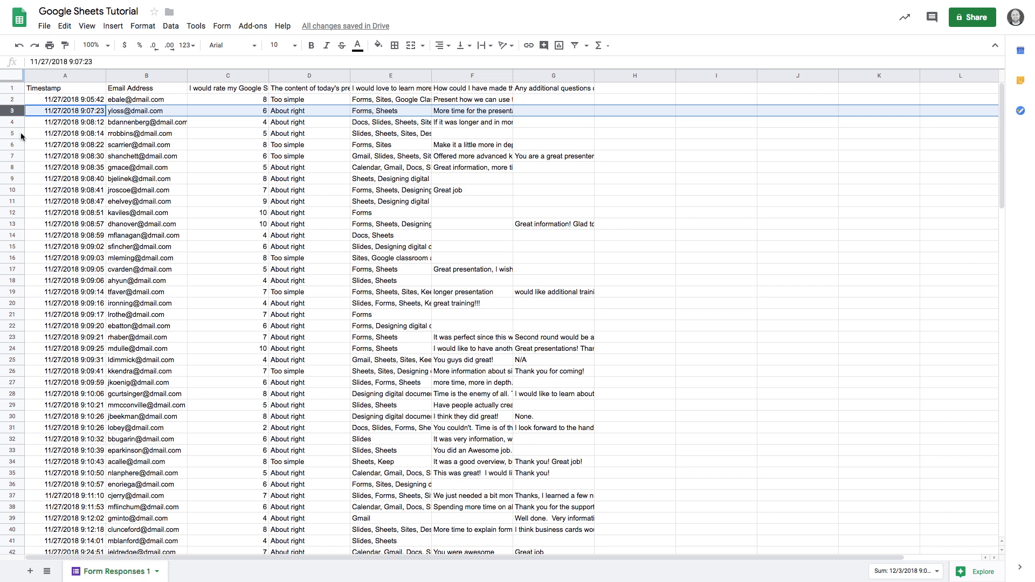
{"action": "left_click", "coordinate": [13, 133]}
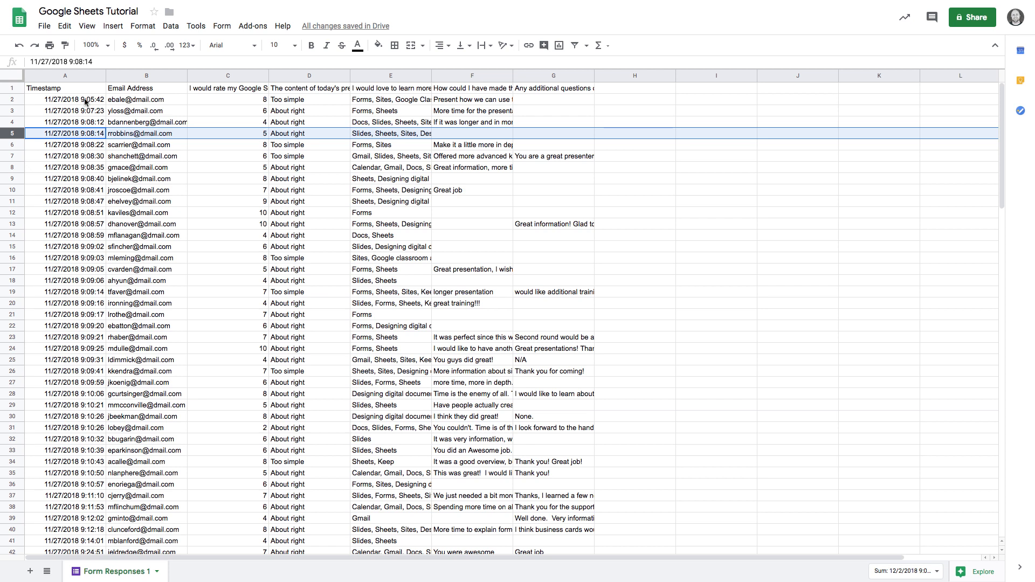
Select the entire column D, followed by the entire column F
{"action": "left_click", "coordinate": [311, 76]}
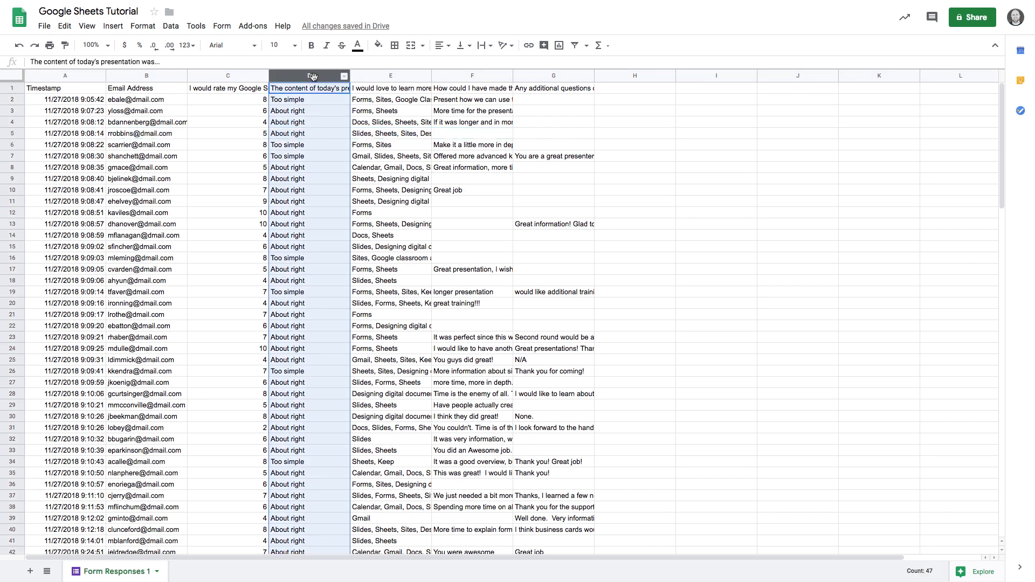
{"action": "scroll", "coordinate": [317, 269], "scroll_direction": "down", "scroll_amount": 3}
{"action": "scroll", "coordinate": [317, 267], "scroll_direction": "up", "scroll_amount": 5}
{"action": "left_click", "coordinate": [473, 76]}
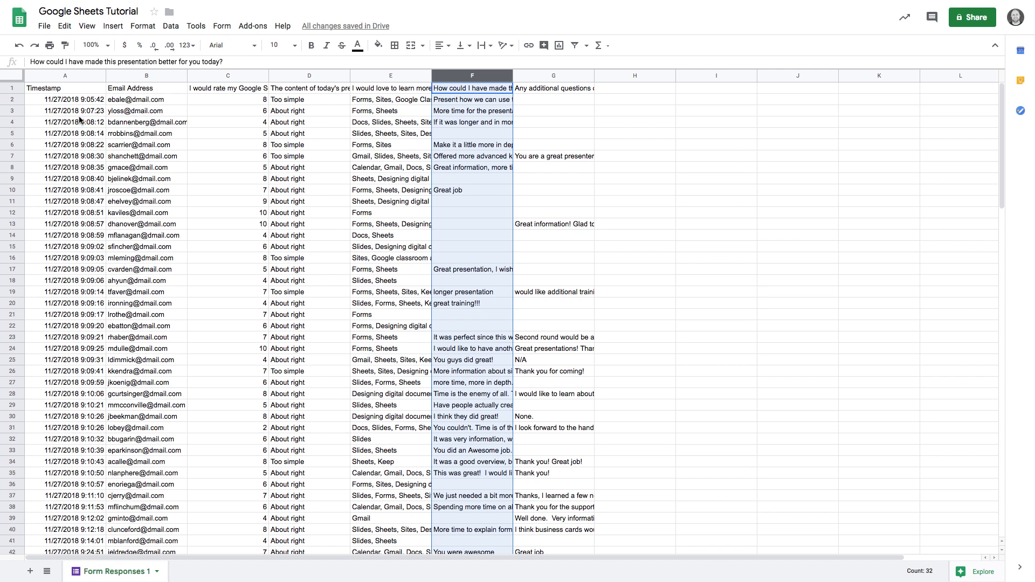
Select the whole sheet, including its blank cells, and inspect how far the selection extends below the responses
{"action": "left_click", "coordinate": [14, 79]}
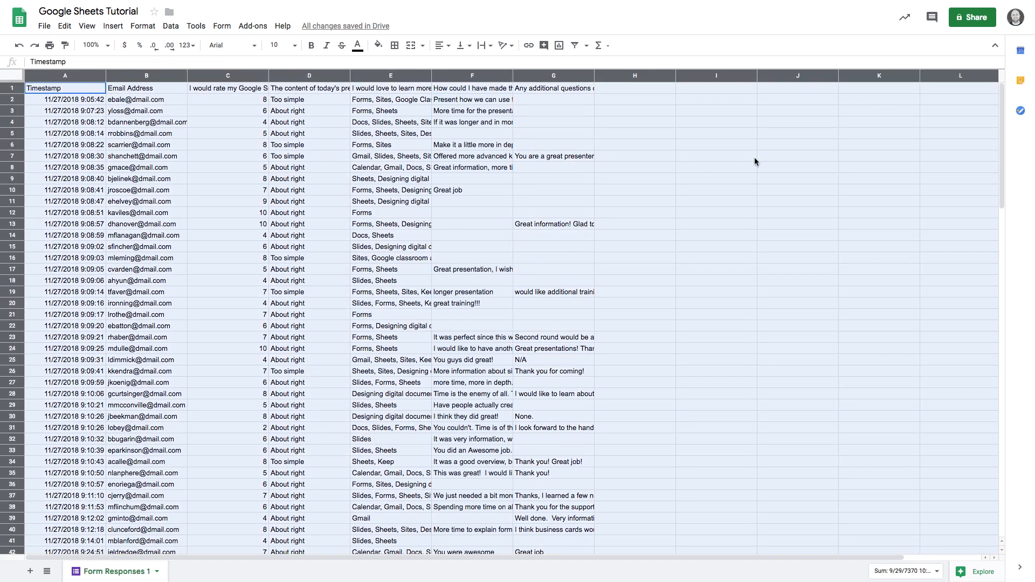
{"action": "scroll", "coordinate": [755, 162], "scroll_direction": "down", "scroll_amount": 5}
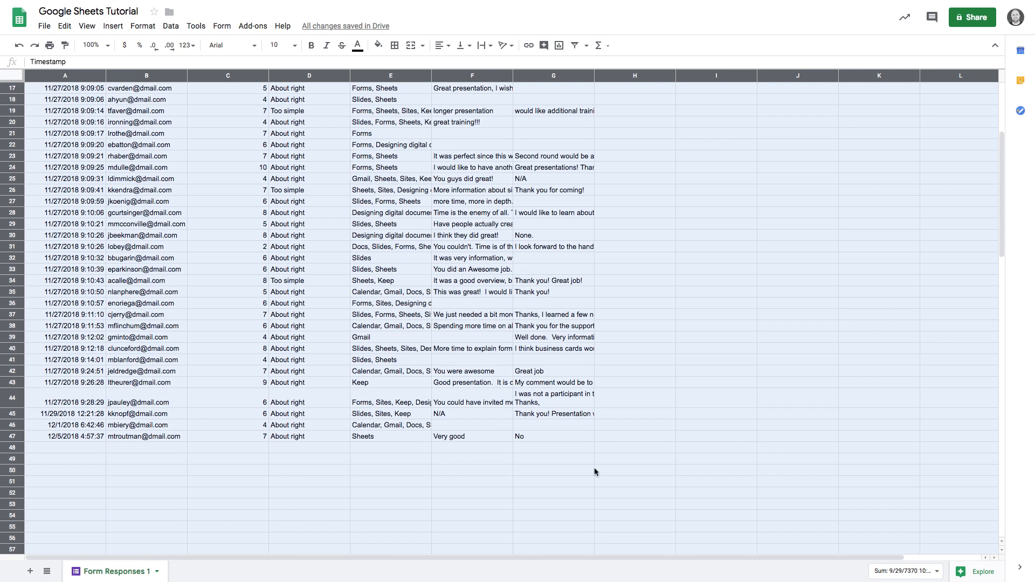
{"action": "scroll", "coordinate": [363, 465], "scroll_direction": "down", "scroll_amount": 1}
{"action": "scroll", "coordinate": [346, 470], "scroll_direction": "up", "scroll_amount": 6}
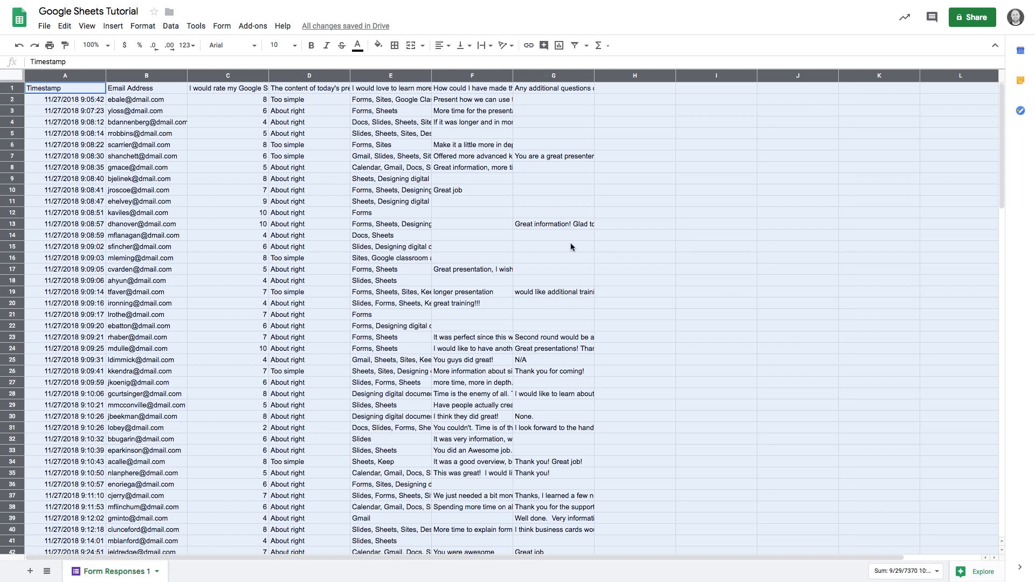
Starting from cell C6, select only the populated response data and check the selection's lower edge
{"action": "left_click", "coordinate": [230, 142]}
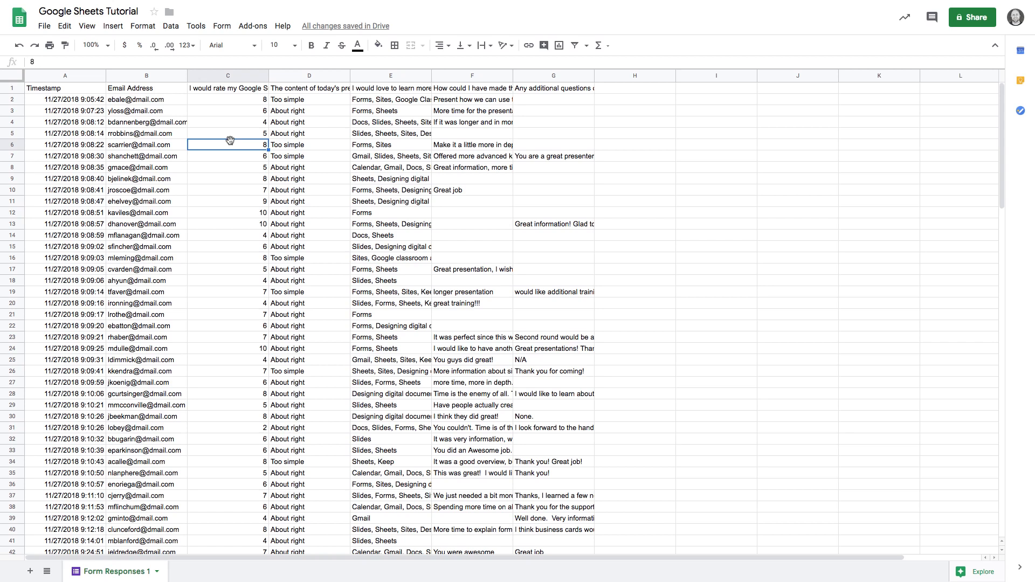
{"action": "key", "text": "ctrl+a"}
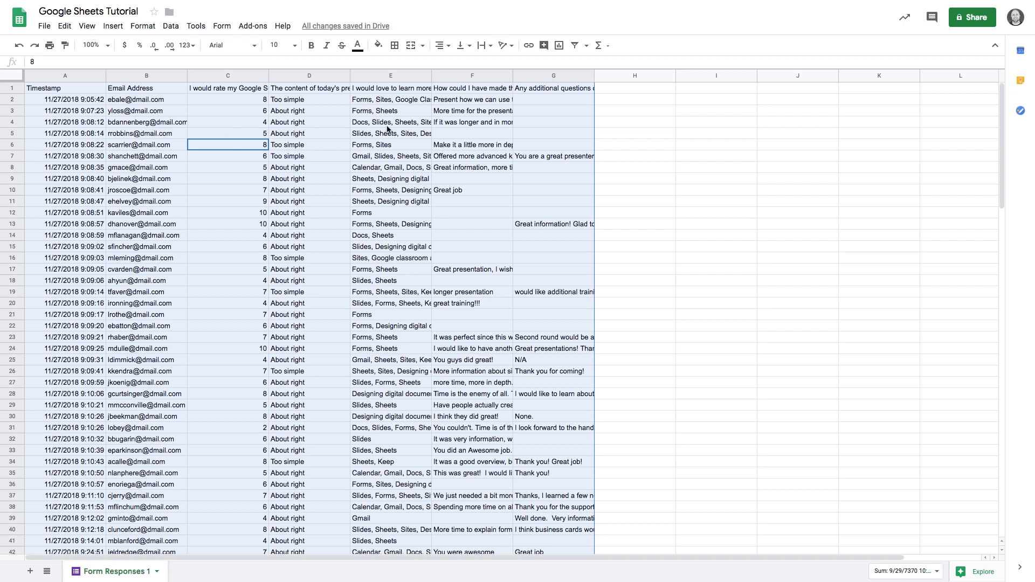
{"action": "scroll", "coordinate": [514, 142], "scroll_direction": "down", "scroll_amount": 5}
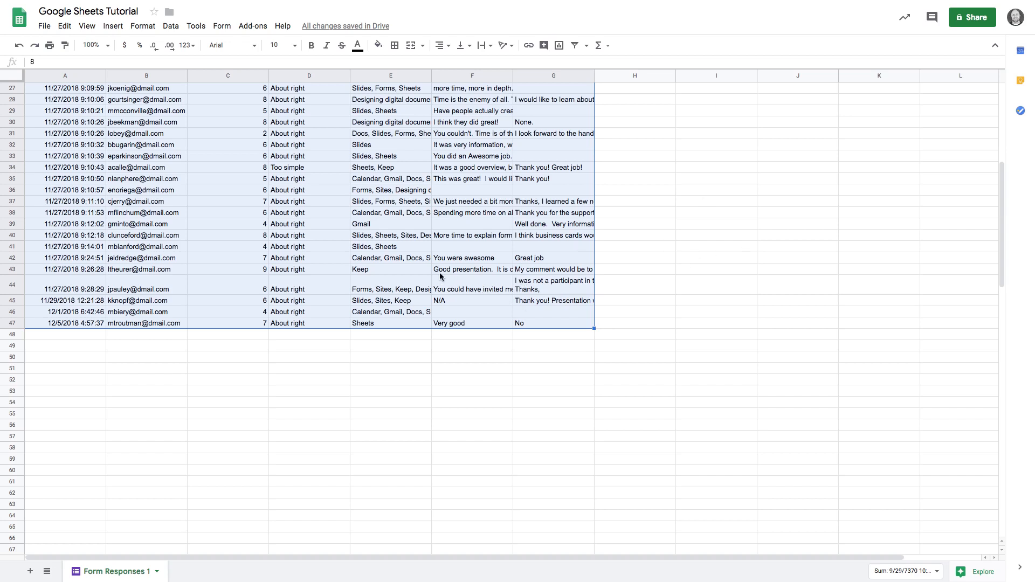
{"action": "scroll", "coordinate": [440, 276], "scroll_direction": "up", "scroll_amount": 5}
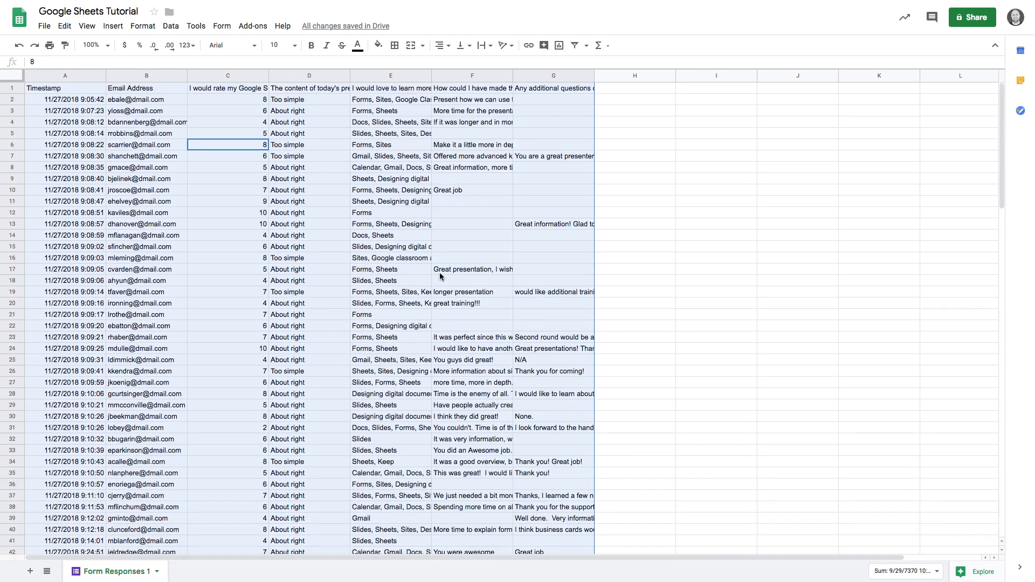
Select the block of response cells from C2 through G32
{"action": "left_click", "coordinate": [168, 114]}
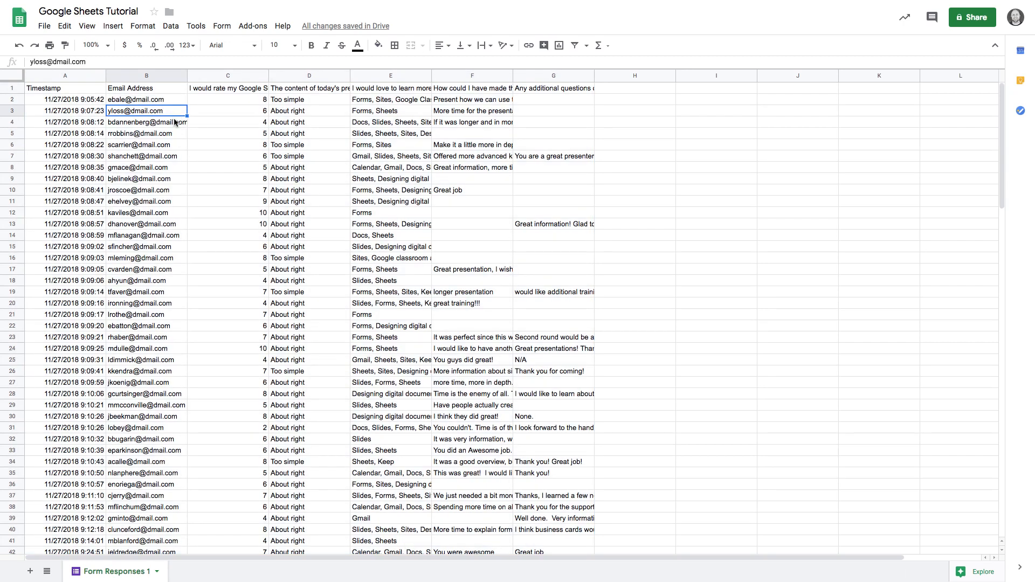
{"action": "left_click", "coordinate": [221, 102]}
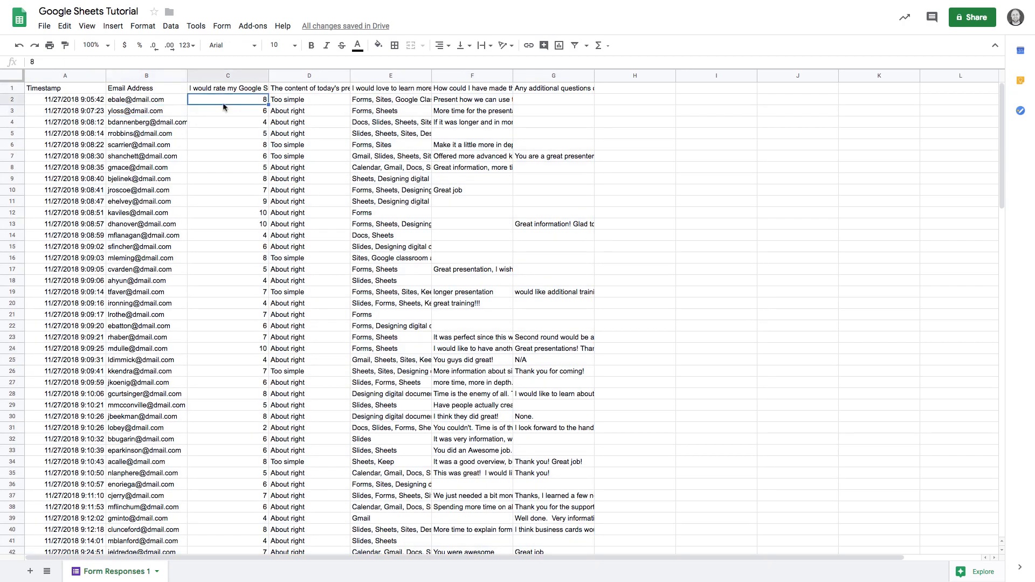
{"action": "left_click", "coordinate": [212, 103]}
{"action": "left_click_drag", "start_coordinate": [212, 102], "coordinate": [534, 434]}
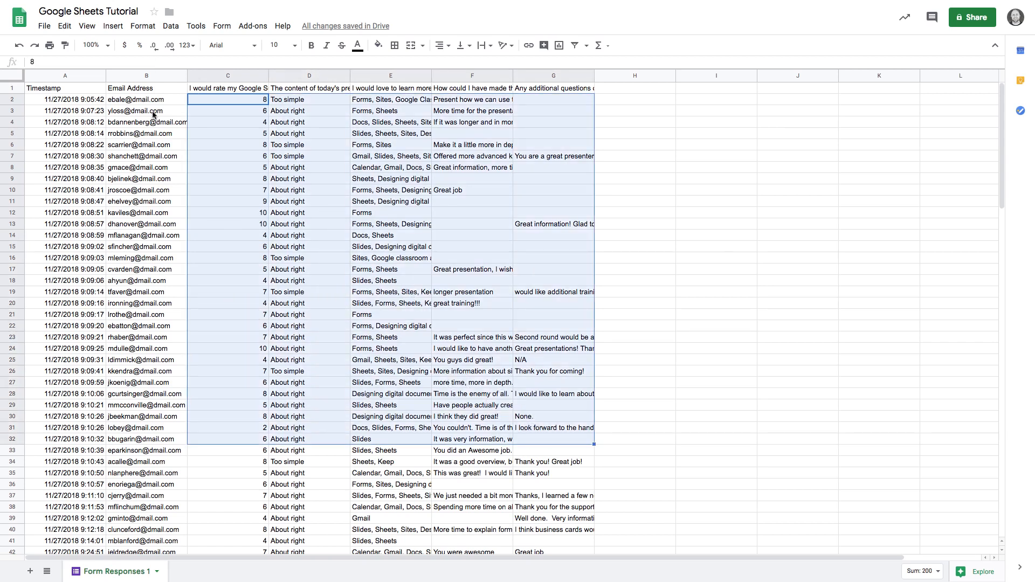
Select the continuous range of ratings from C2 through C10
{"action": "left_click", "coordinate": [170, 110]}
{"action": "left_click", "coordinate": [229, 101]}
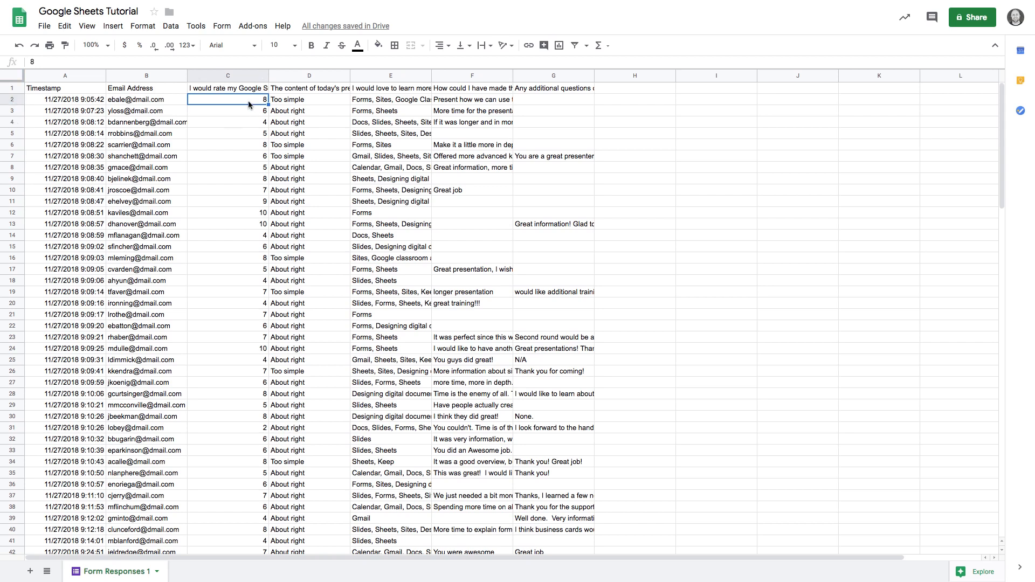
{"action": "left_click", "coordinate": [236, 190], "text": "shift"}
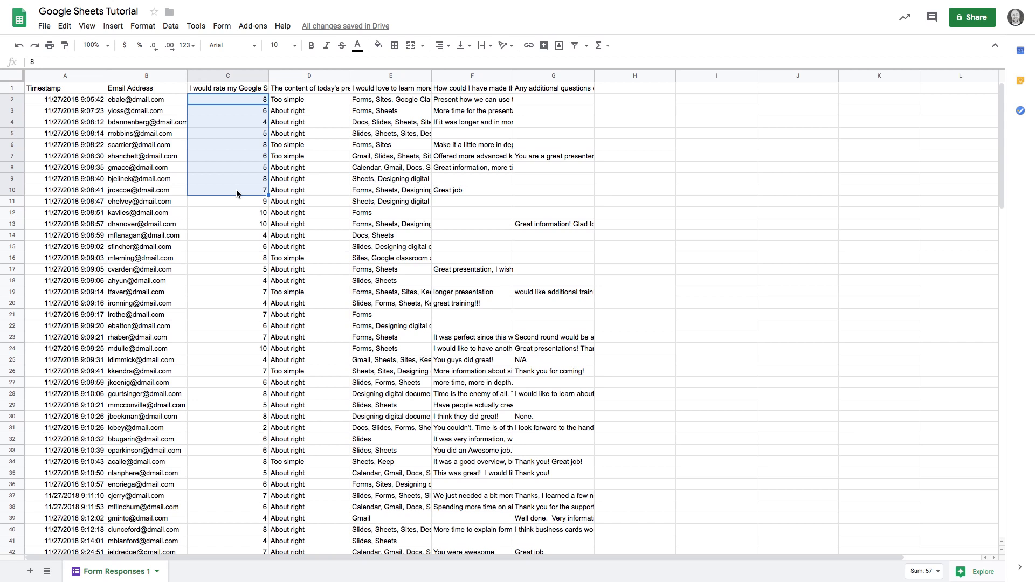
Select the non-adjacent cells C2, C10, C6, D4, E6, E8, E12 and C14 together
{"action": "left_click", "coordinate": [224, 100]}
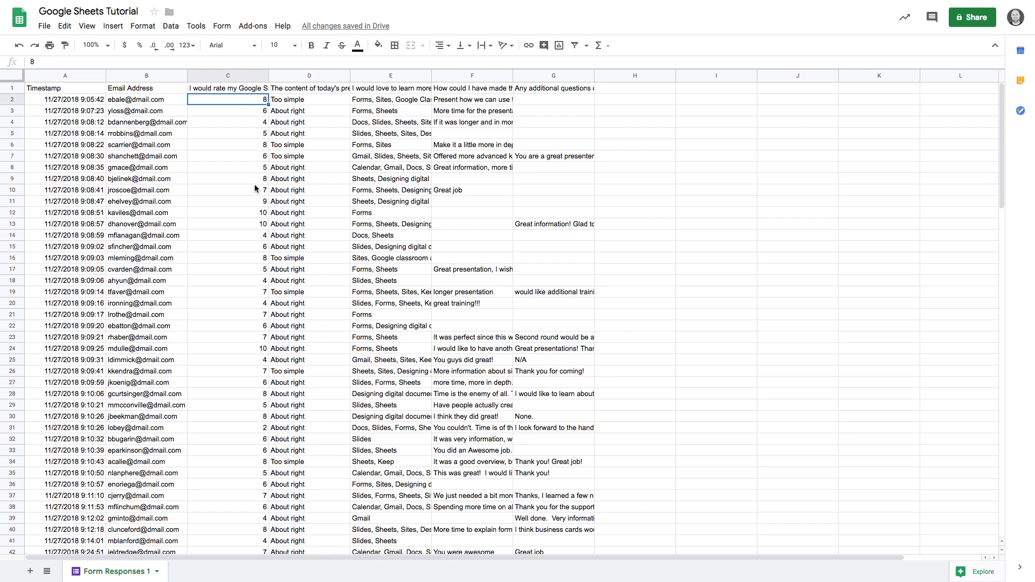
{"action": "left_click", "coordinate": [245, 102]}
{"action": "left_click", "coordinate": [228, 189], "text": "ctrl"}
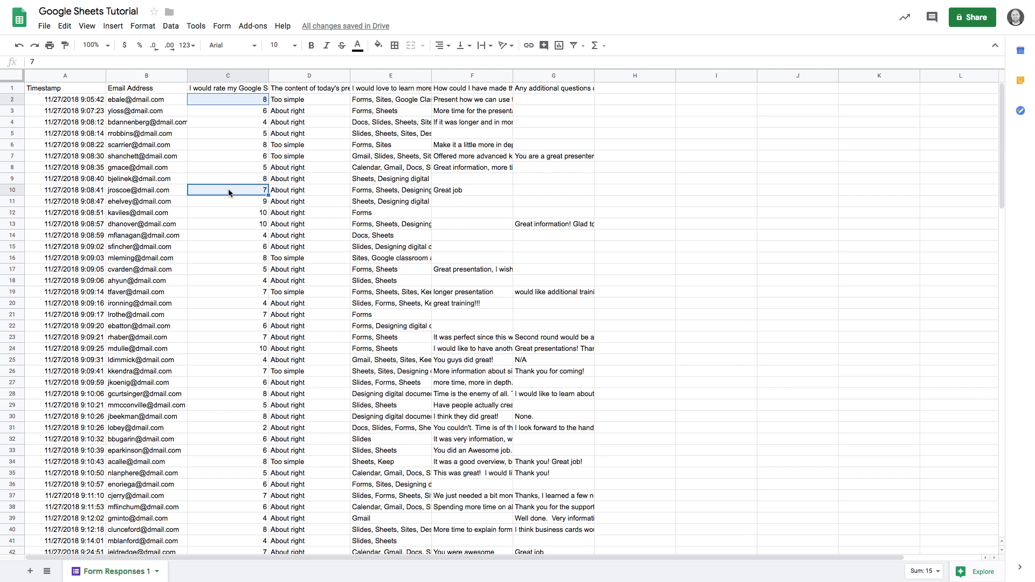
{"action": "left_click", "coordinate": [242, 146], "text": "ctrl"}
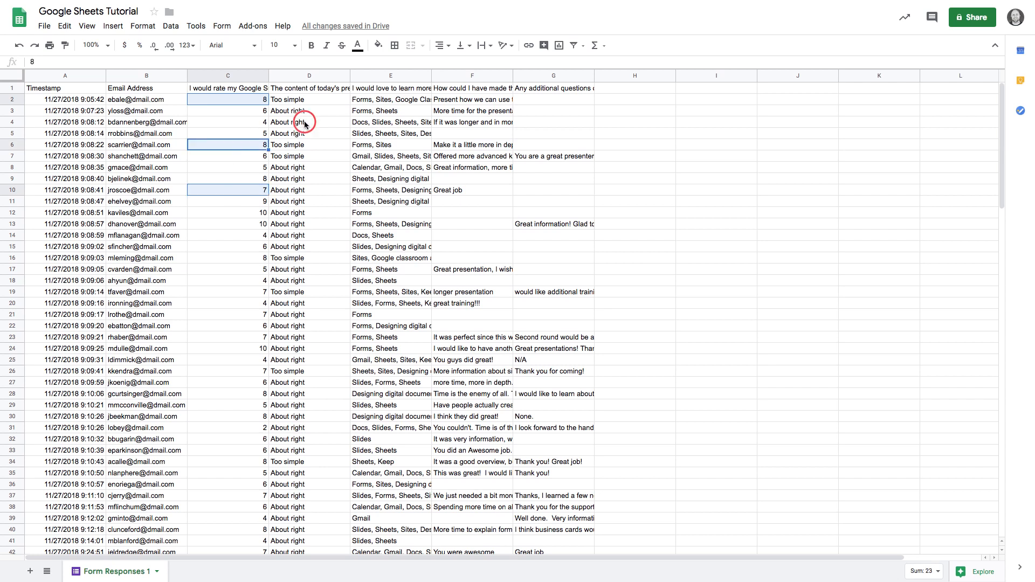
{"action": "left_click", "coordinate": [305, 123], "text": "ctrl"}
{"action": "left_click", "coordinate": [399, 147], "text": "ctrl"}
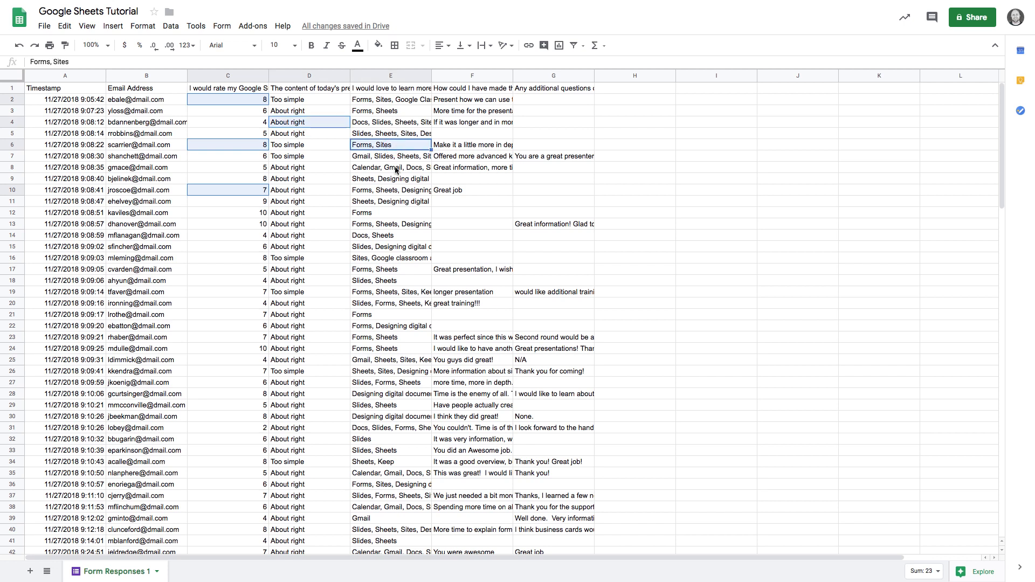
{"action": "left_click", "coordinate": [395, 170], "text": "ctrl"}
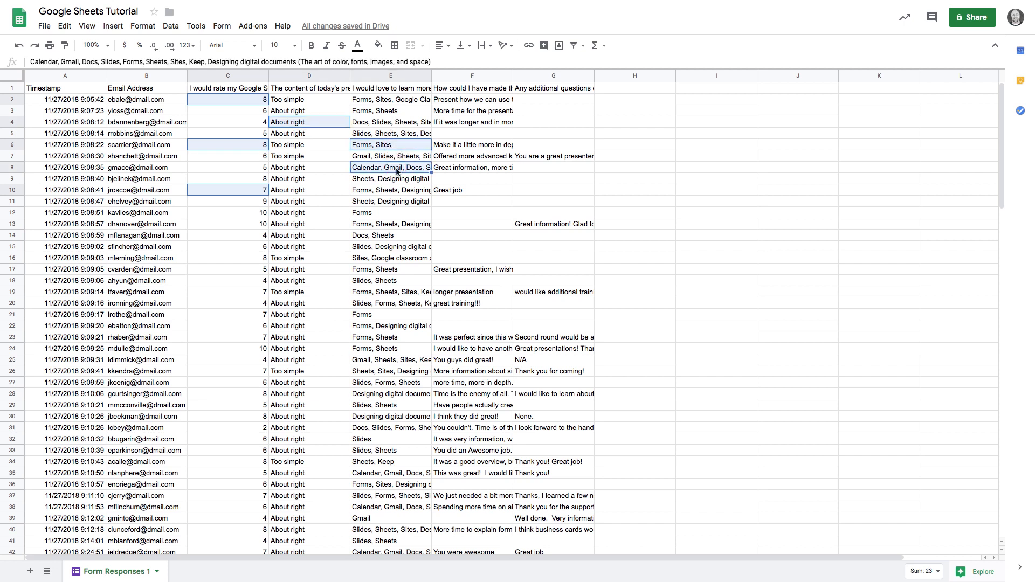
{"action": "left_click", "coordinate": [383, 215], "text": "ctrl"}
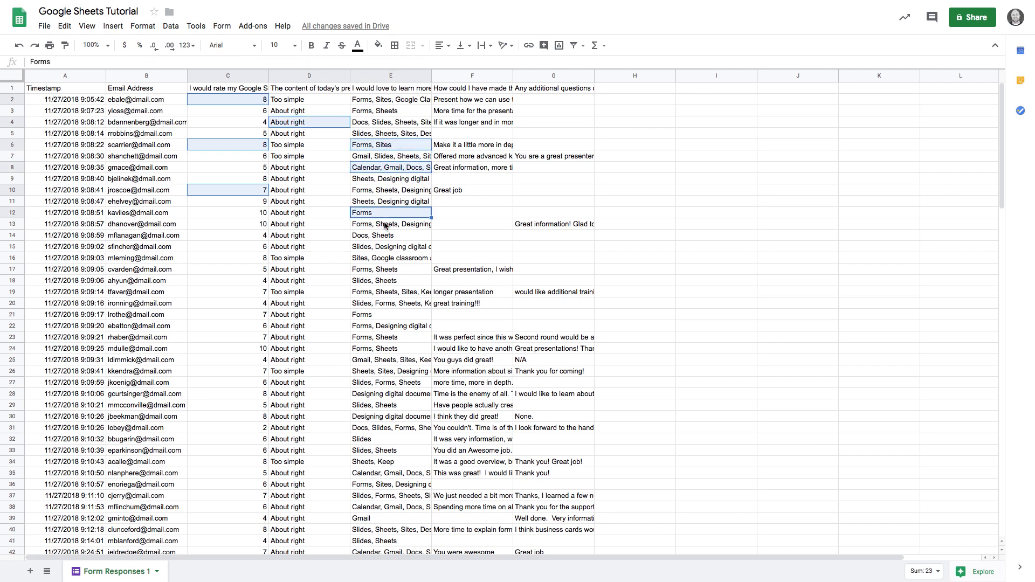
{"action": "left_click", "coordinate": [239, 235], "text": "ctrl"}
Select a block starting at D6 and extend it through F23
{"action": "left_click_drag", "start_coordinate": [300, 148], "coordinate": [310, 281]}
{"action": "left_click_drag", "start_coordinate": [398, 269], "coordinate": [439, 305]}
{"action": "left_click", "coordinate": [377, 338], "text": "shift"}
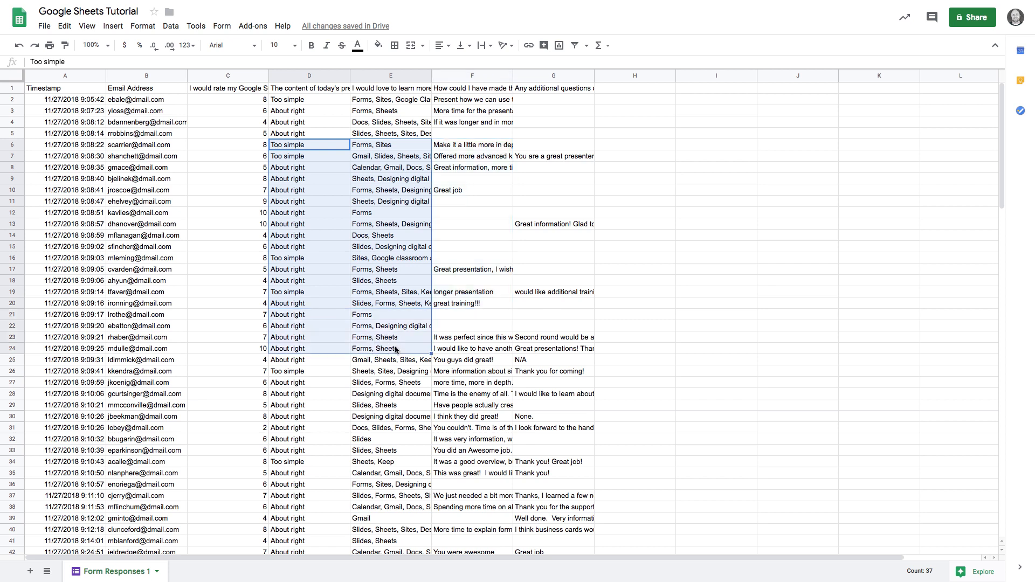
{"action": "left_click", "coordinate": [477, 340], "text": "shift"}
Select the separate cells E4, D4, D6, E6 and E8 together
{"action": "left_click", "coordinate": [372, 120]}
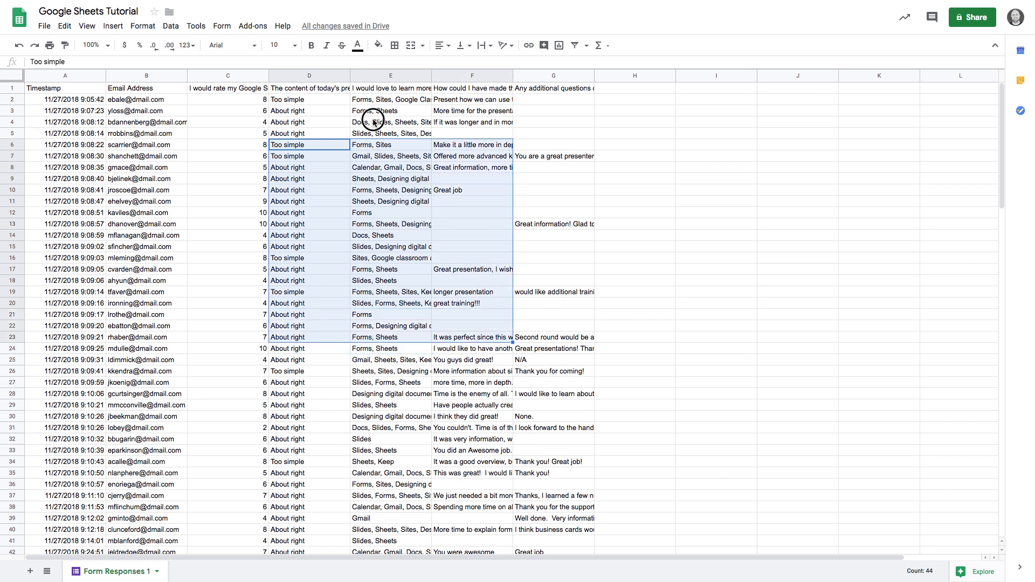
{"action": "left_click", "coordinate": [330, 124], "text": "super"}
{"action": "left_click", "coordinate": [309, 145], "text": "super"}
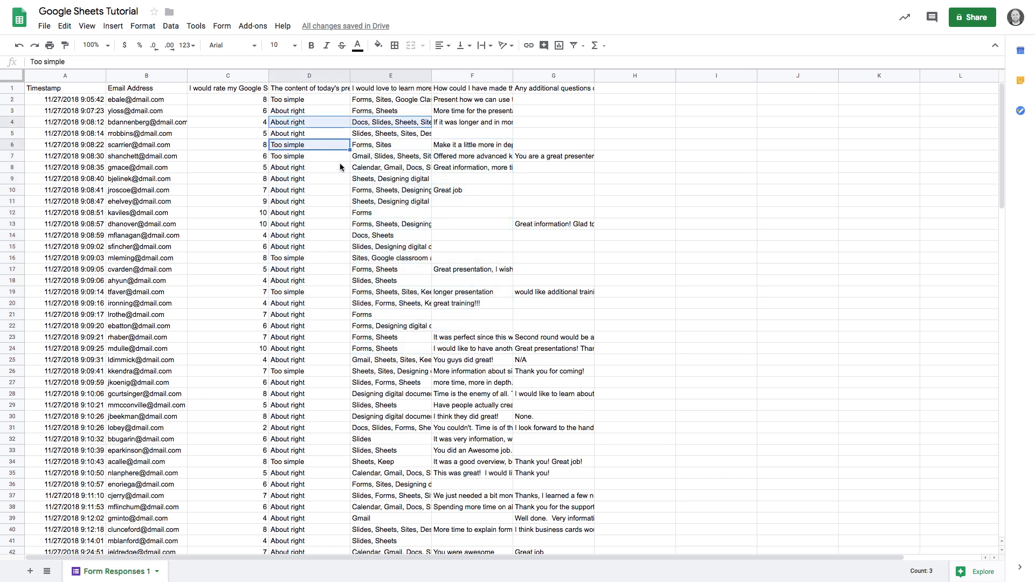
{"action": "left_click", "coordinate": [378, 147], "text": "super"}
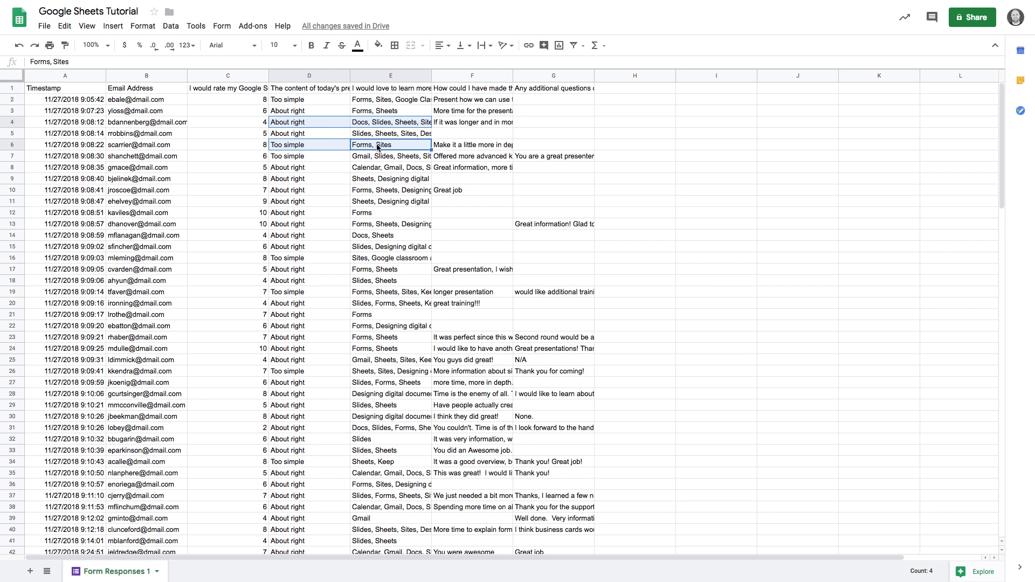
{"action": "left_click", "coordinate": [376, 167], "text": "super"}
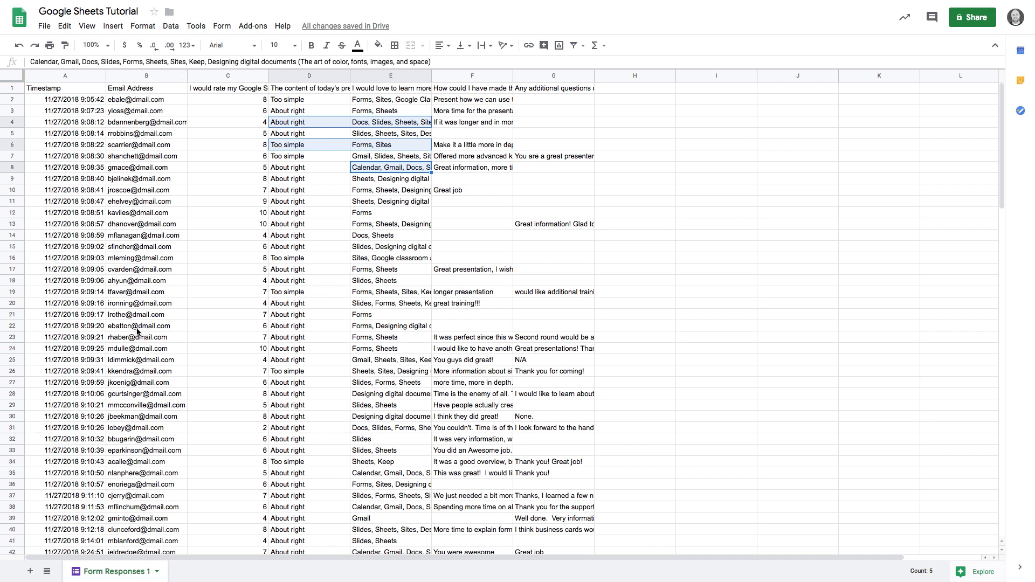
Select the entire Email Address column
{"action": "left_click", "coordinate": [144, 77]}
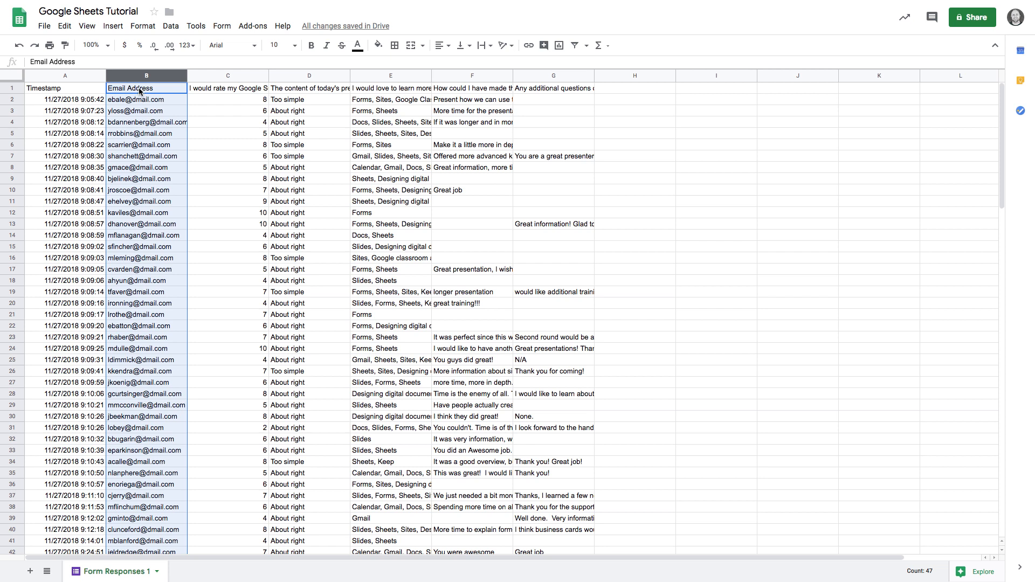
Narrow the Email Address column selection to the entries below the header, leaving out cells B13 and B18
{"action": "key", "text": "Down"}
{"action": "key", "text": "ctrl+shift+Down"}
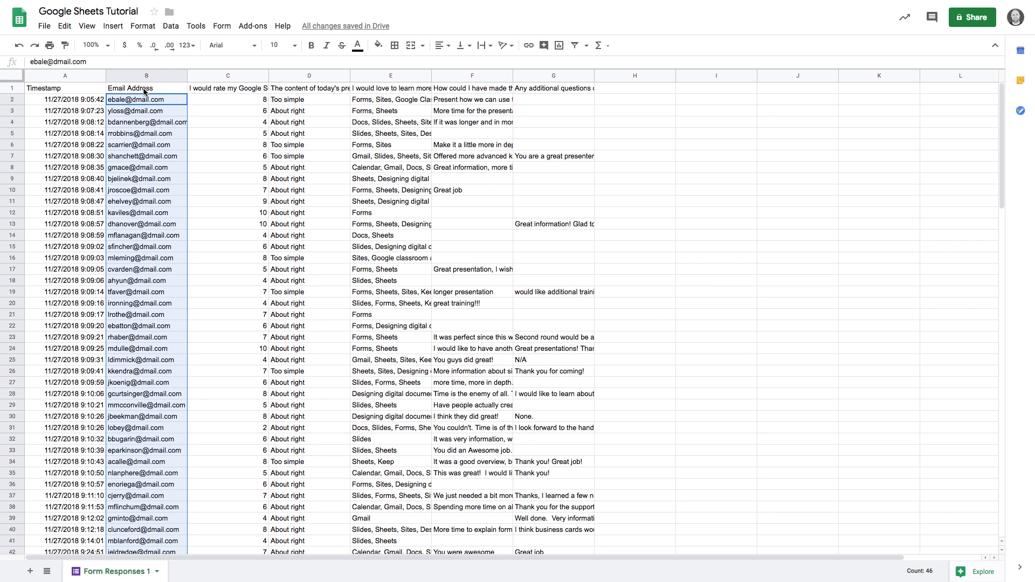
{"action": "left_click", "coordinate": [129, 225], "text": "ctrl"}
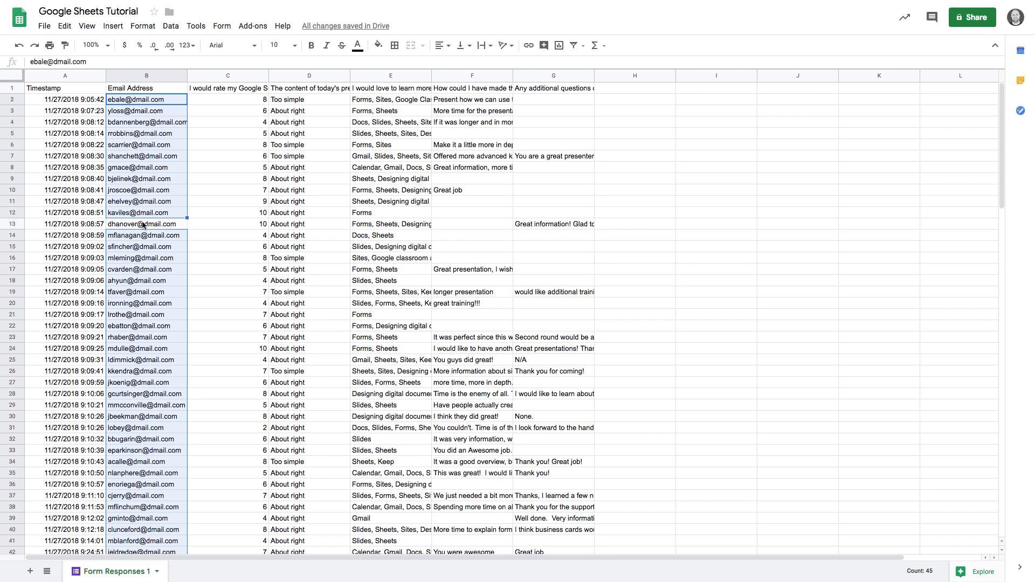
{"action": "left_click", "coordinate": [144, 280], "text": "ctrl"}
{"action": "left_click", "coordinate": [144, 314], "text": "ctrl"}
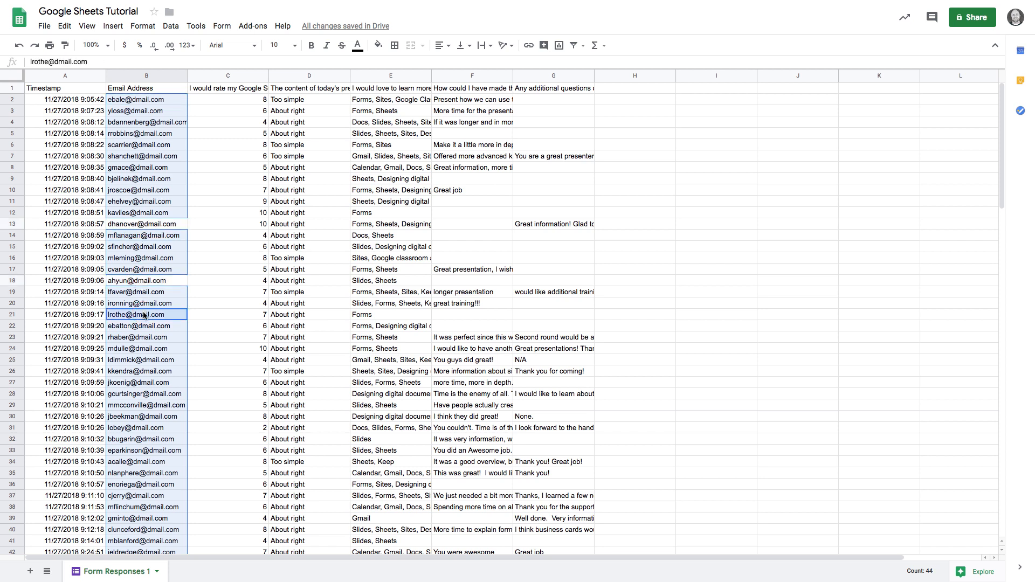
{"action": "left_click", "coordinate": [145, 316], "text": "ctrl"}
Add B18 and B13 back to the selected email addresses and check which actions are available for the selection
{"action": "left_click", "coordinate": [145, 280], "text": "ctrl"}
{"action": "left_click", "coordinate": [152, 226], "text": "ctrl"}
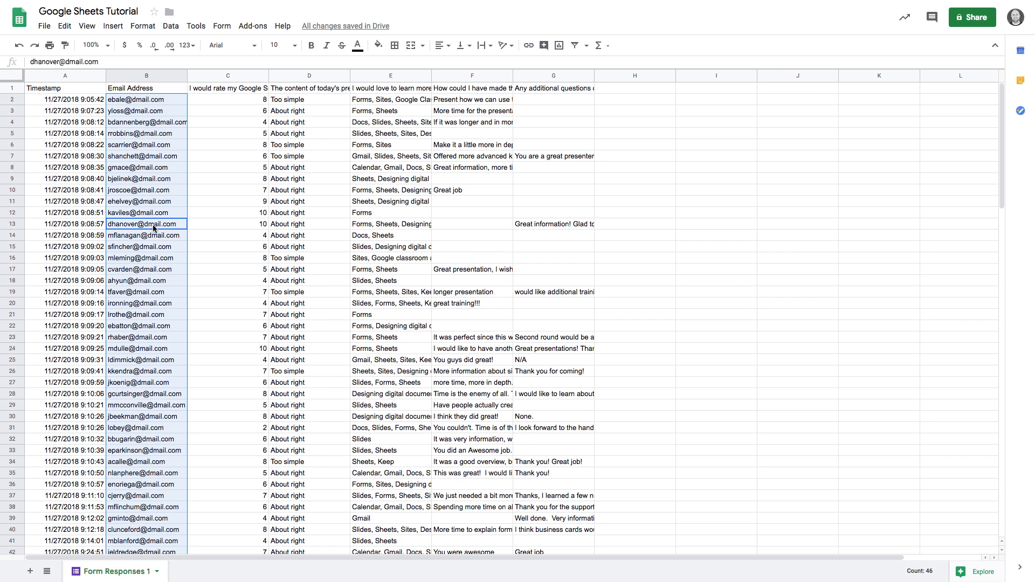
{"action": "right_click", "coordinate": [153, 228]}
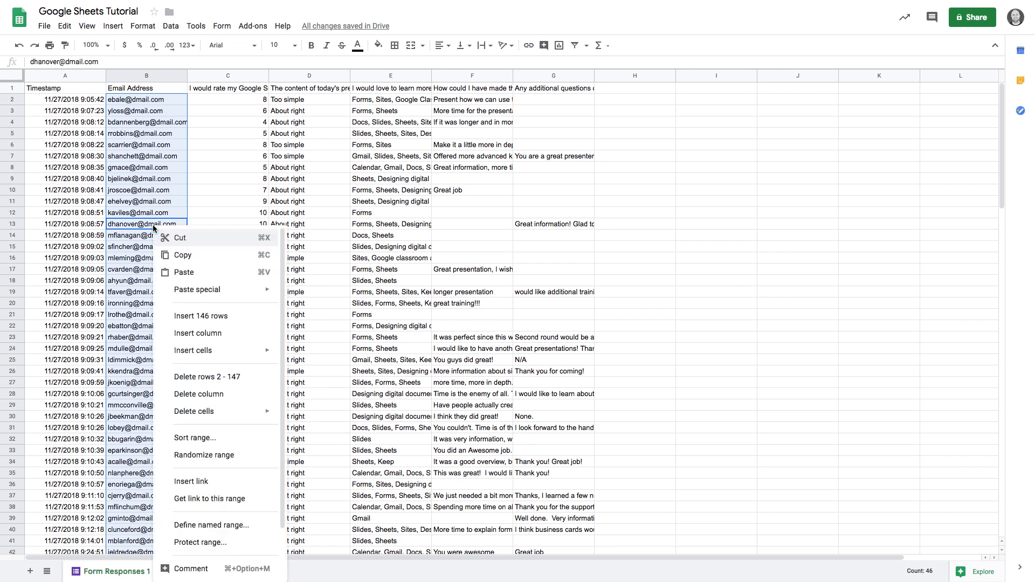
{"action": "left_click", "coordinate": [149, 224]}
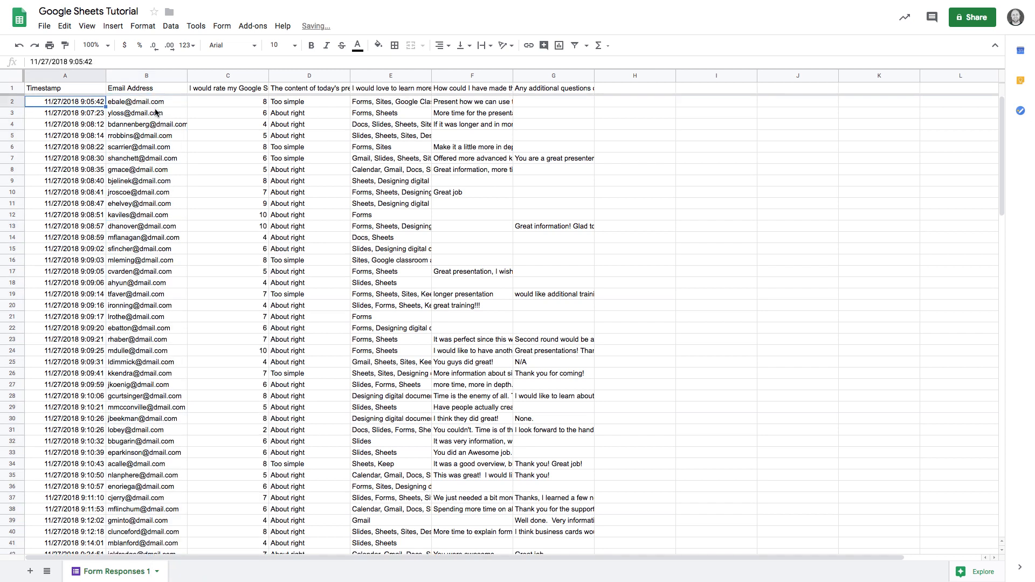
Select the Email Address column without its header cell B1 and copy the selected addresses
{"action": "left_click", "coordinate": [142, 76]}
{"action": "left_click", "coordinate": [141, 91], "text": "super"}
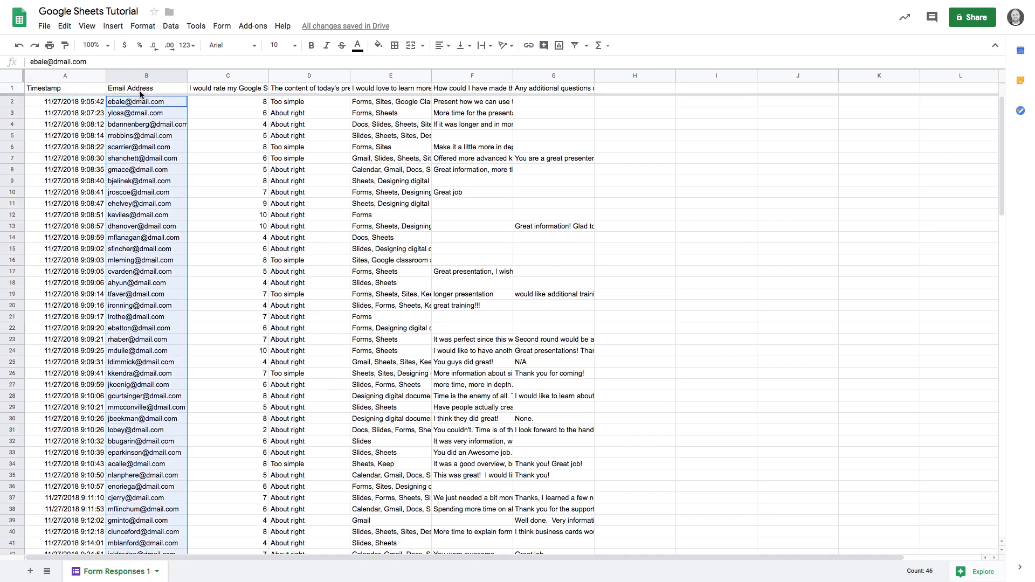
{"action": "key", "text": "super+c"}
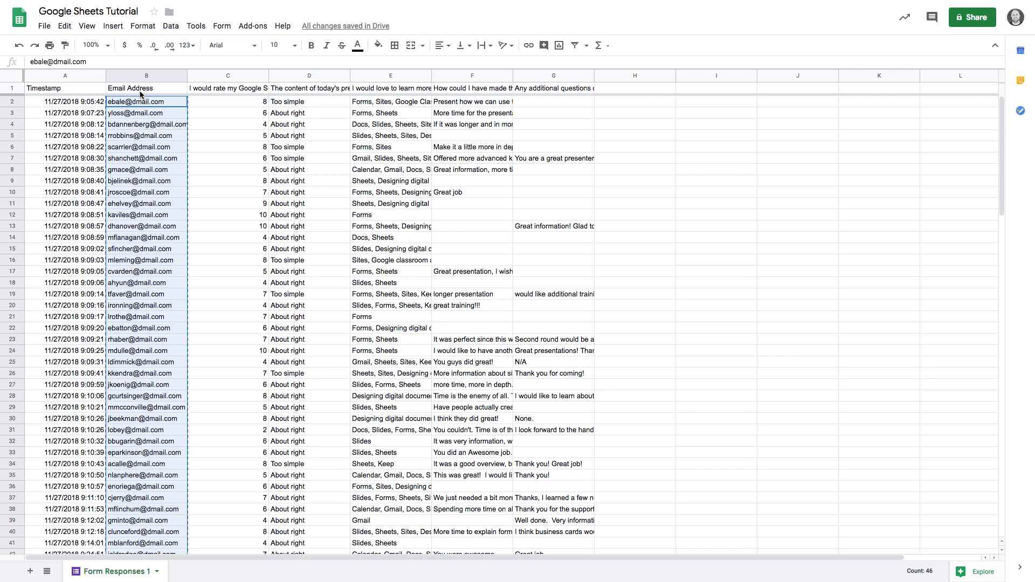